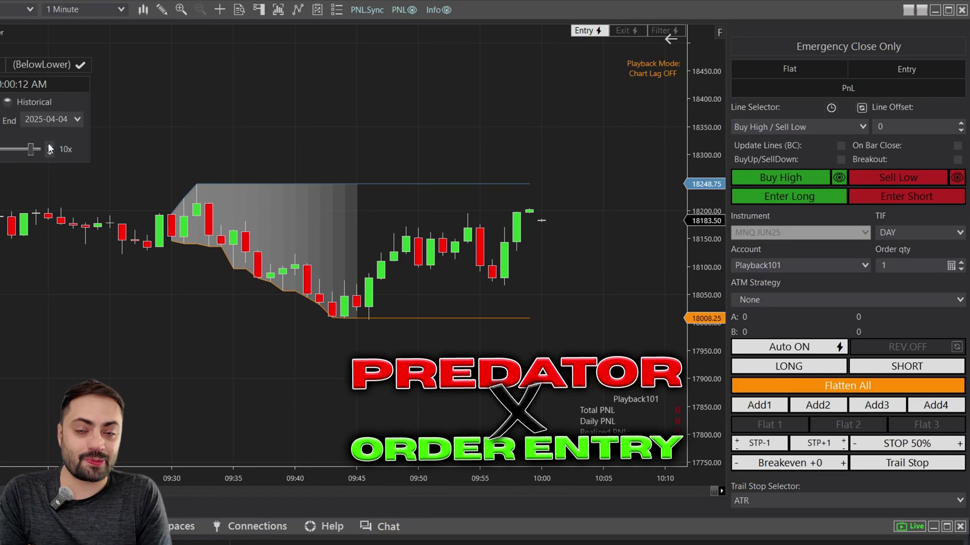
{"action": "left_click", "coordinate": [50, 145]}
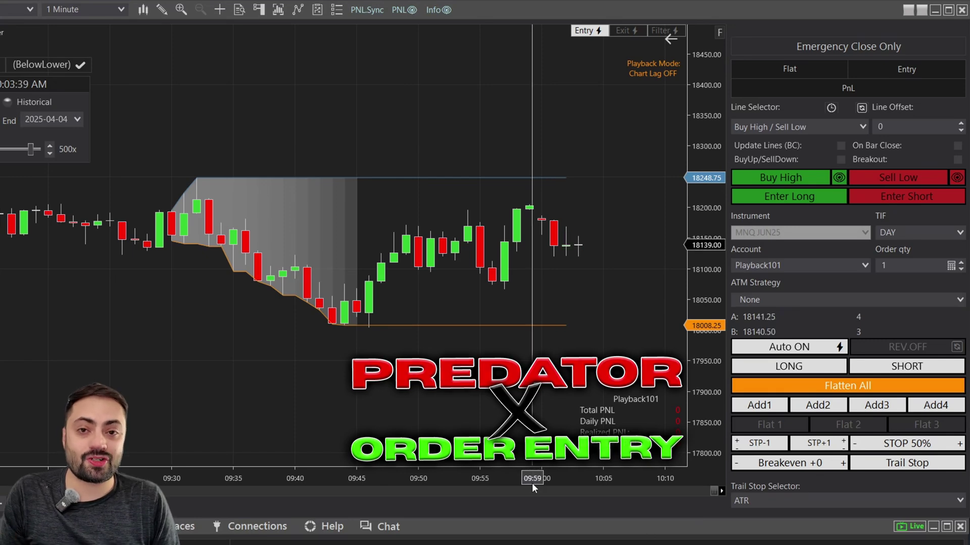
- Raise the replay speed to 10x and stretch the time axis so the bars appear wider
{"action": "left_click_drag", "start_coordinate": [534, 476], "coordinate": [383, 477]}
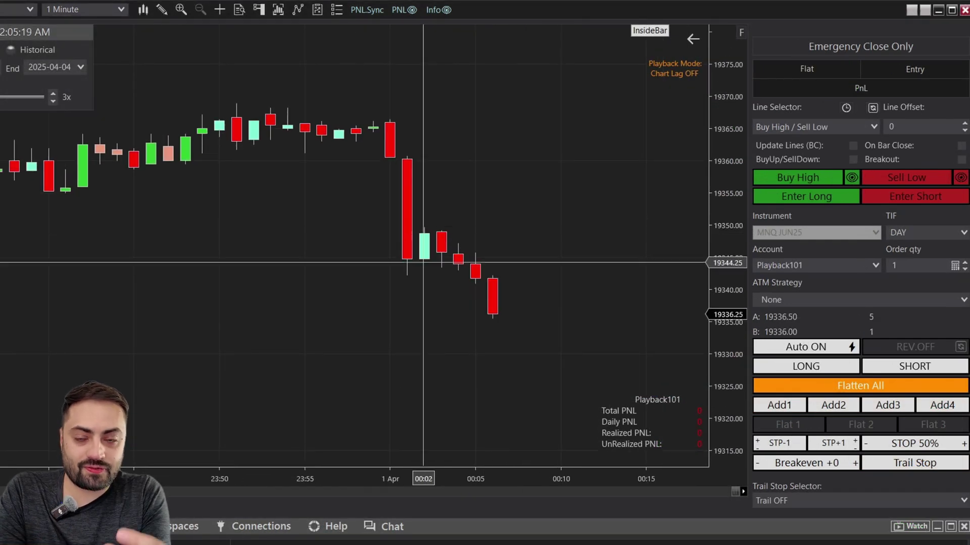
- Raise the market replay speed to 20x
{"action": "left_click", "coordinate": [52, 94]}
{"action": "left_click", "coordinate": [52, 94]}
{"action": "left_click", "coordinate": [52, 94]}
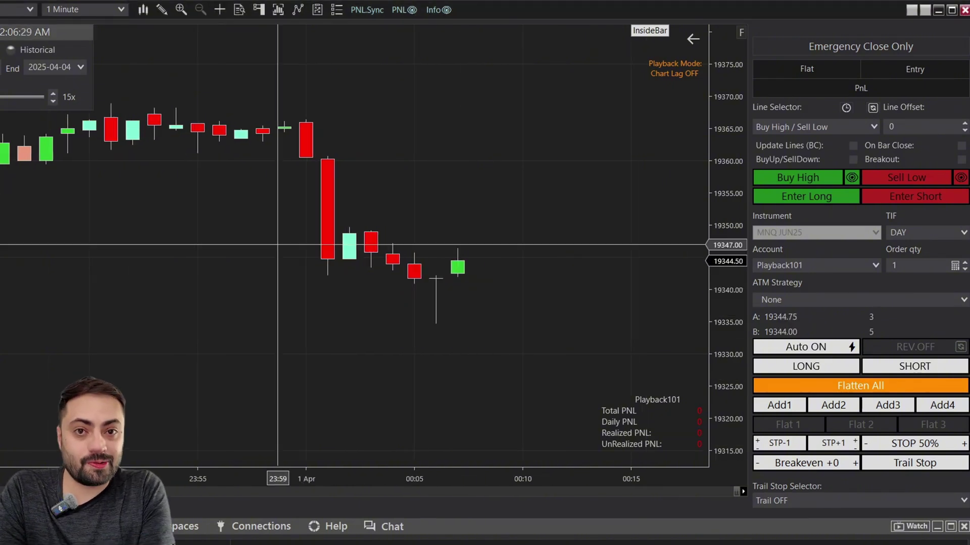
{"action": "left_click", "coordinate": [52, 94]}
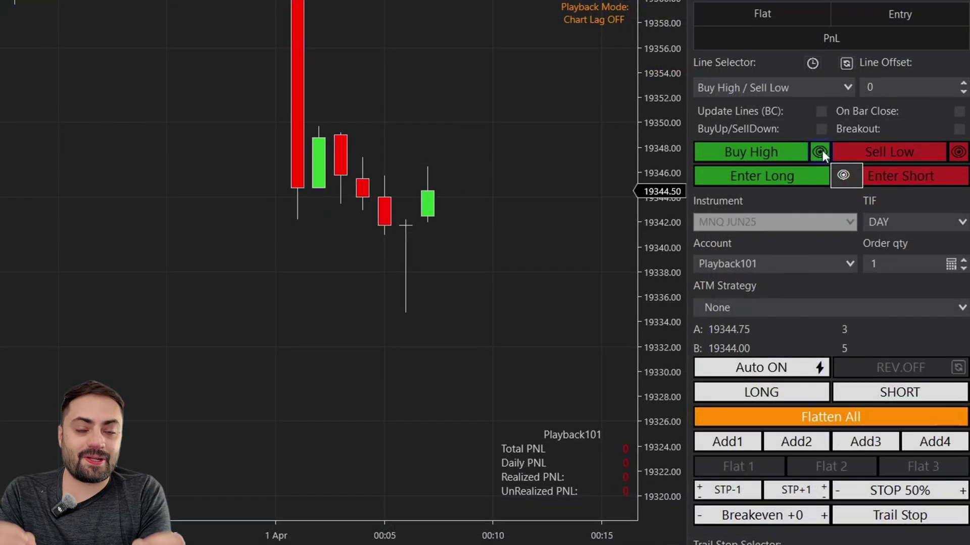
- Show the Buy High entry lines, lower the long stop to 19323.50, and enter long
{"action": "left_click", "coordinate": [851, 177]}
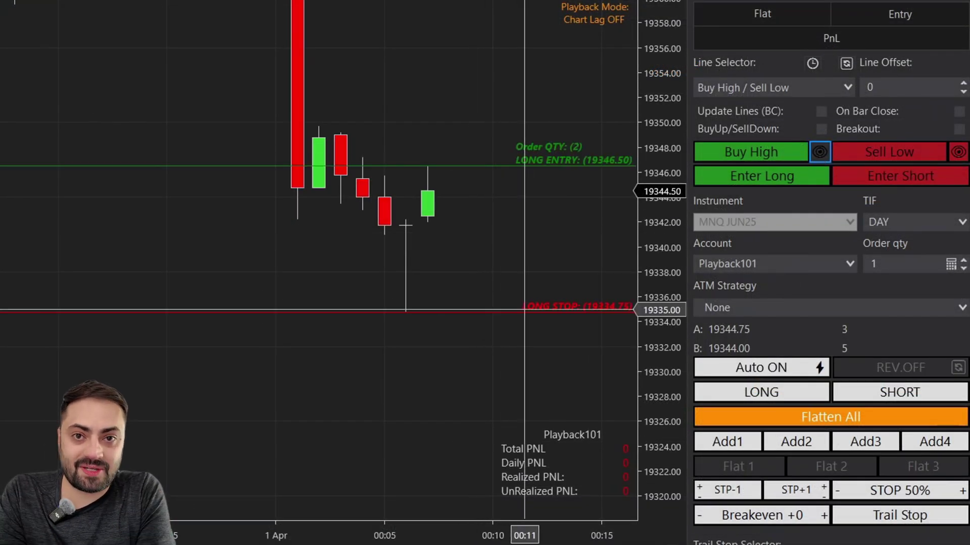
{"action": "left_click", "coordinate": [828, 95]}
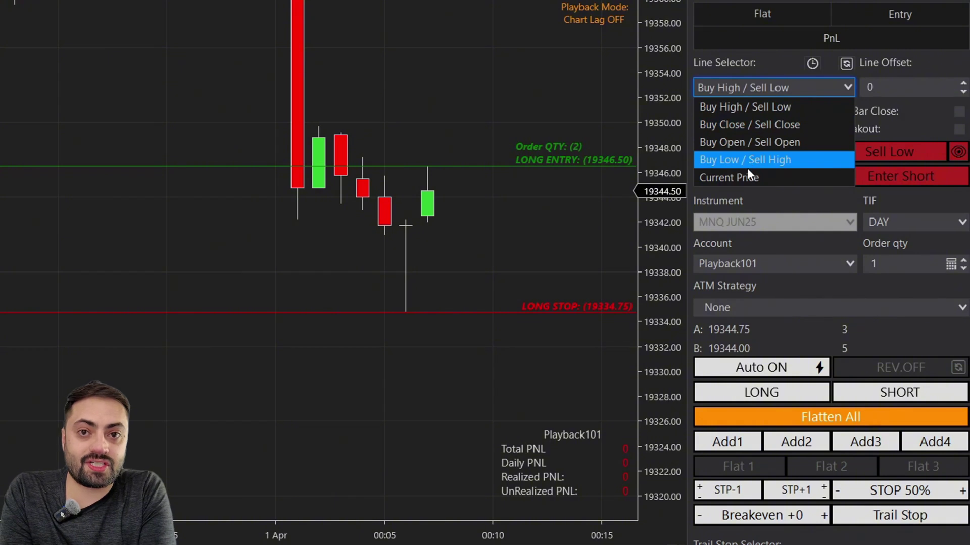
{"action": "left_click_drag", "start_coordinate": [471, 312], "coordinate": [502, 352]}
{"action": "left_click_drag", "start_coordinate": [303, 352], "coordinate": [234, 346]}
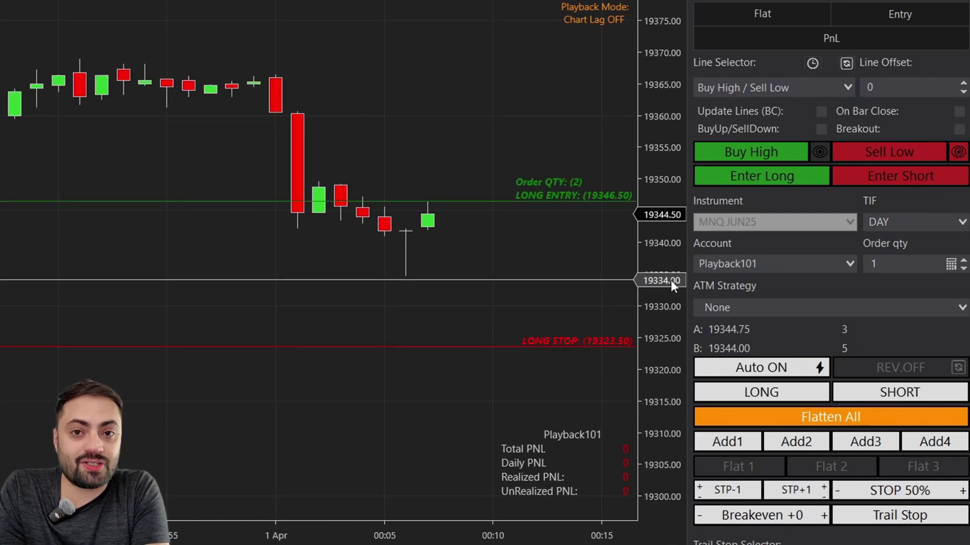
{"action": "left_click", "coordinate": [770, 175]}
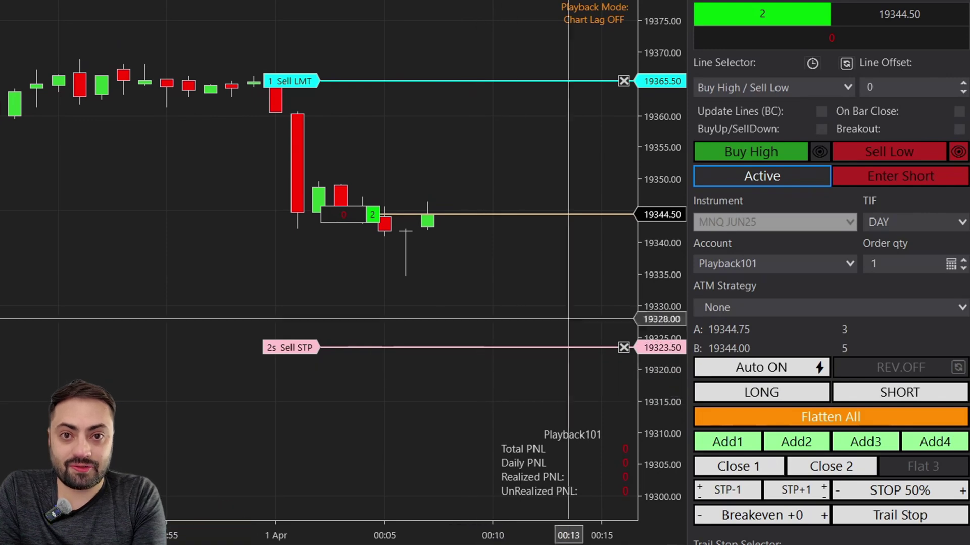
{"action": "left_click_drag", "start_coordinate": [669, 20], "coordinate": [309, 211]}
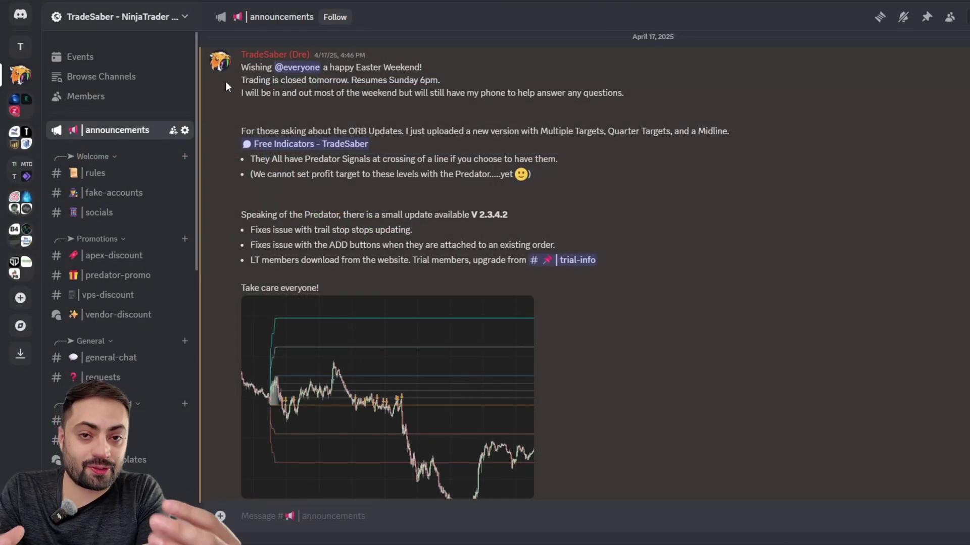
- Scroll the TradeSaber Discord channel list down to the trial-info channel and open it
{"action": "scroll", "coordinate": [101, 232], "scroll_direction": "down", "scroll_amount": 3}
{"action": "left_click", "coordinate": [123, 298]}
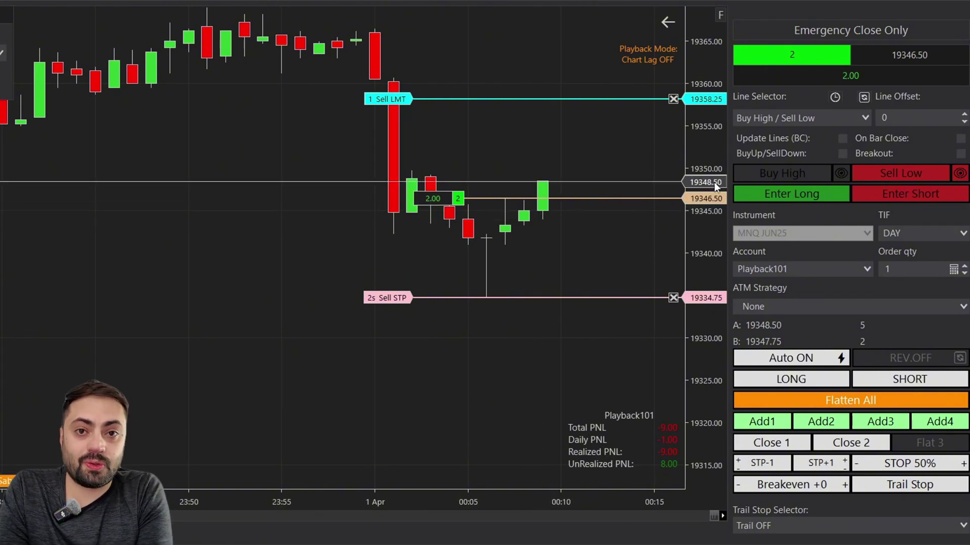
- Flatten the long, enable On Bar Close, Breakout and BuyUp/SellDown, then enter and close a long
{"action": "left_click", "coordinate": [850, 401]}
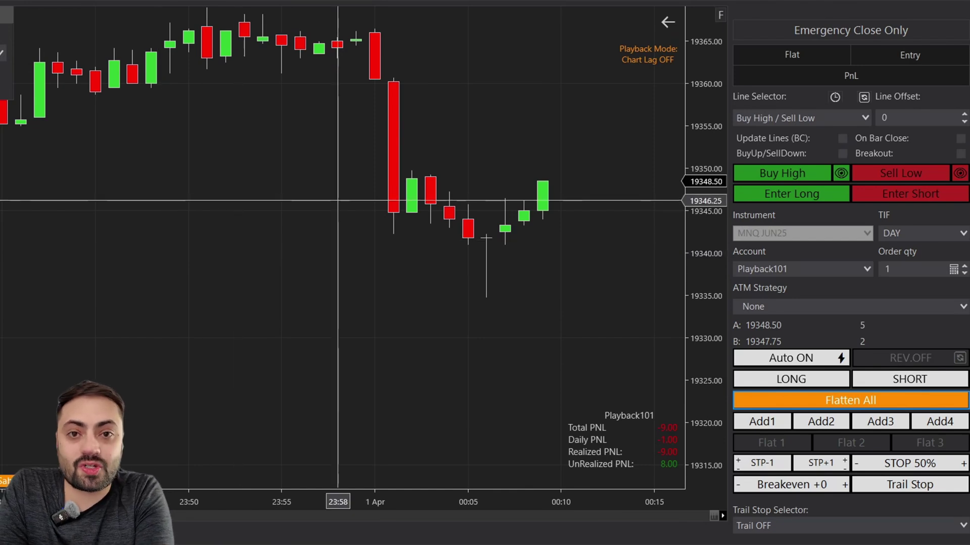
{"action": "left_click", "coordinate": [960, 138]}
{"action": "left_click", "coordinate": [960, 153]}
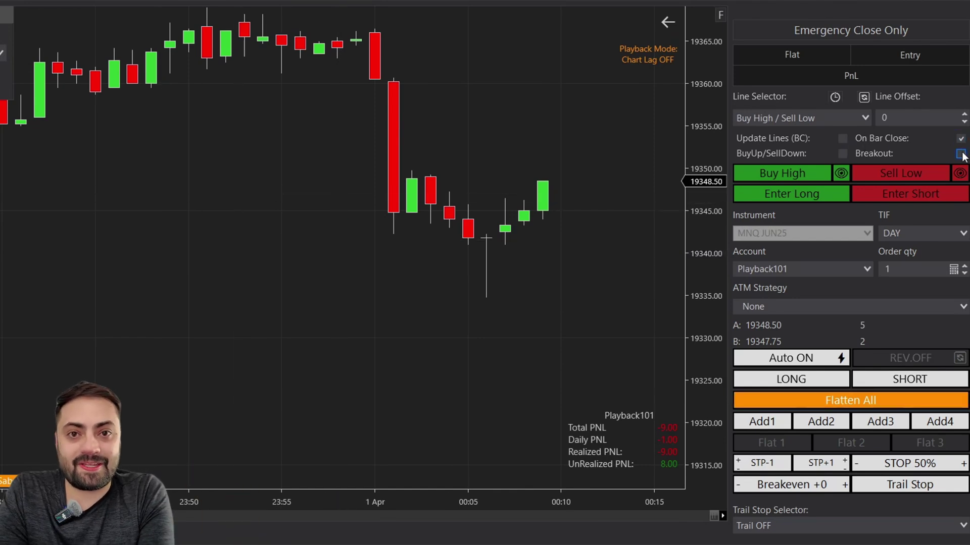
{"action": "left_click", "coordinate": [843, 154]}
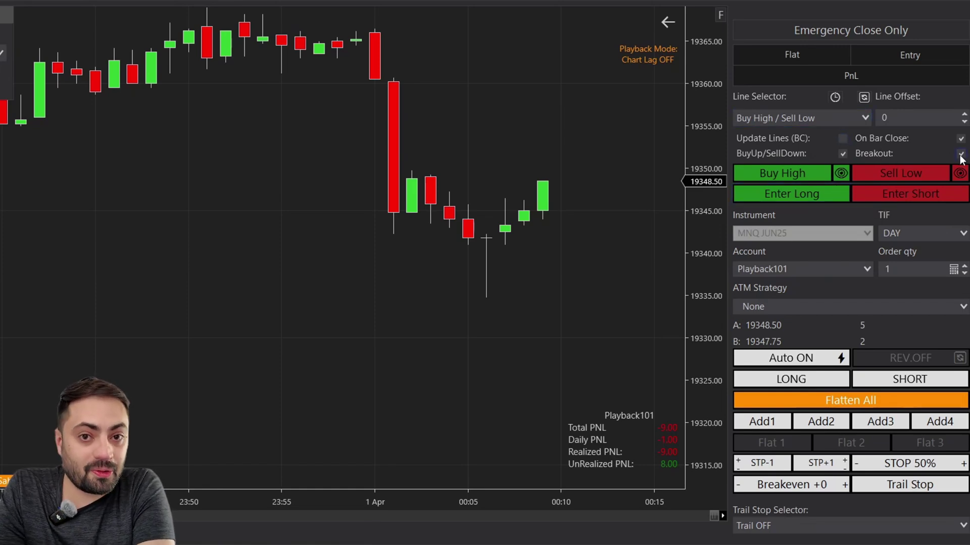
{"action": "left_click", "coordinate": [779, 194]}
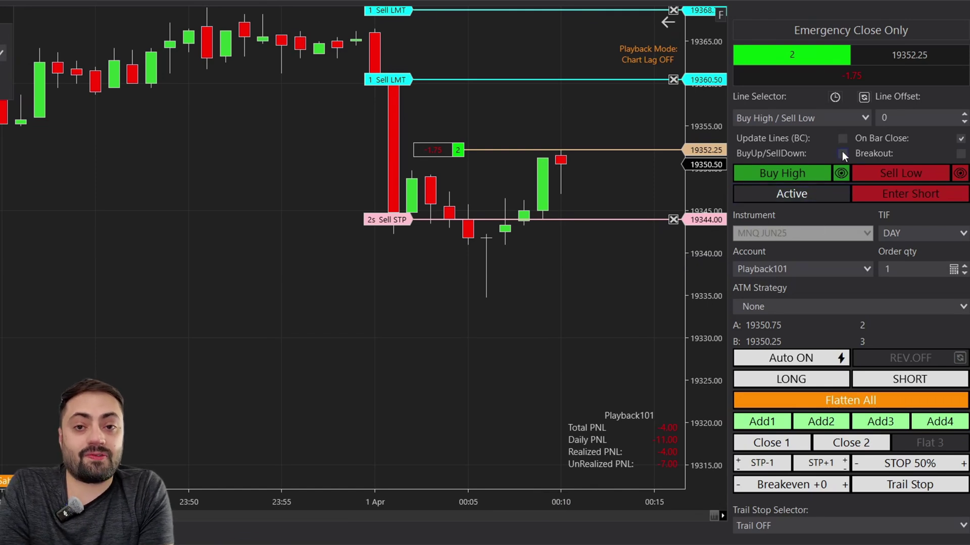
{"action": "left_click", "coordinate": [961, 153]}
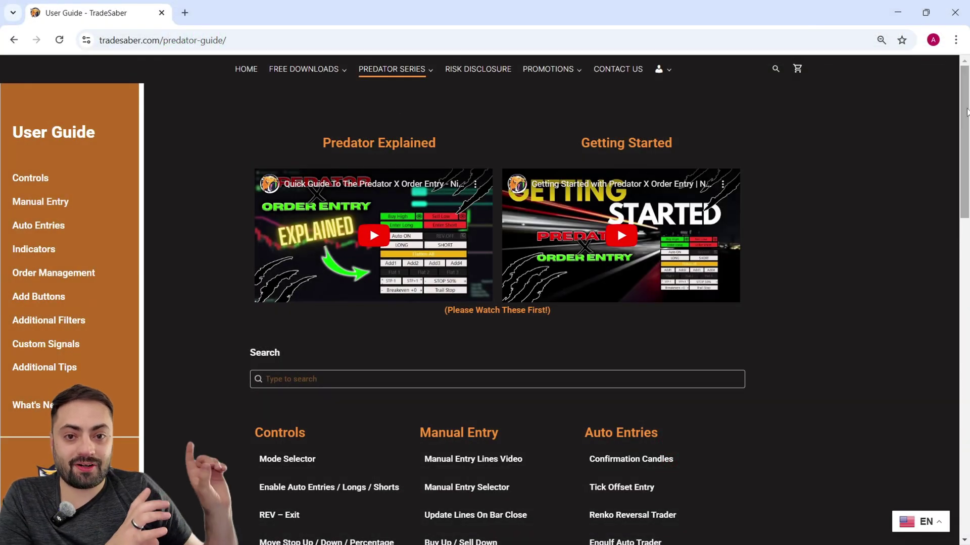
- Scroll the Predator user guide and open its Order Management section
{"action": "left_click_drag", "start_coordinate": [967, 111], "coordinate": [952, 380]}
{"action": "scroll", "coordinate": [952, 380], "scroll_direction": "up", "scroll_amount": 8}
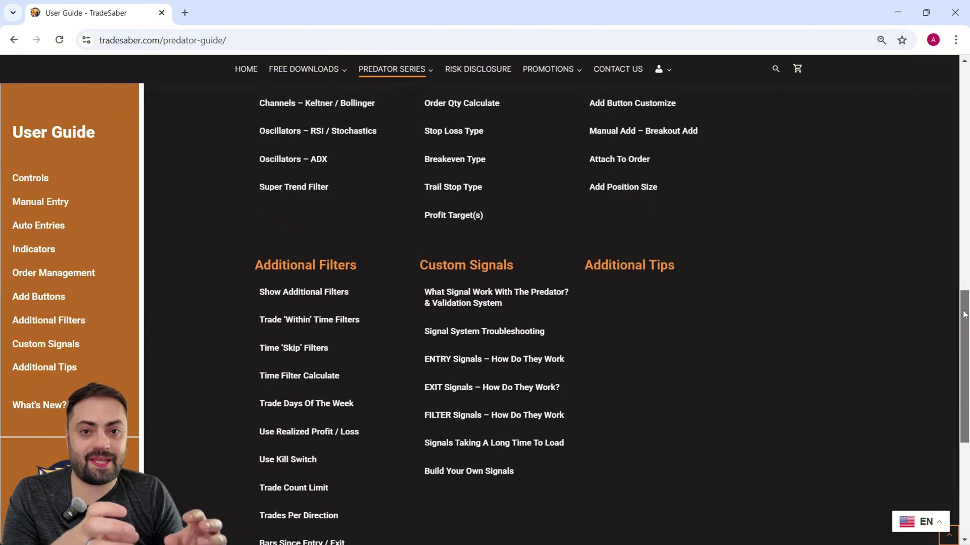
{"action": "left_click", "coordinate": [504, 379]}
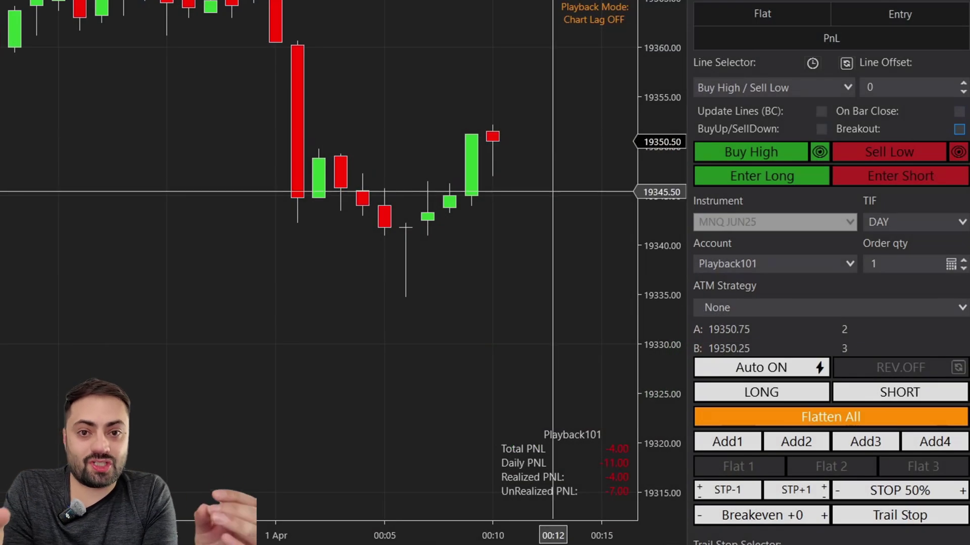
- Enter a long from the Predator panel with sell limit and sell stop orders attached
{"action": "left_click", "coordinate": [723, 173]}
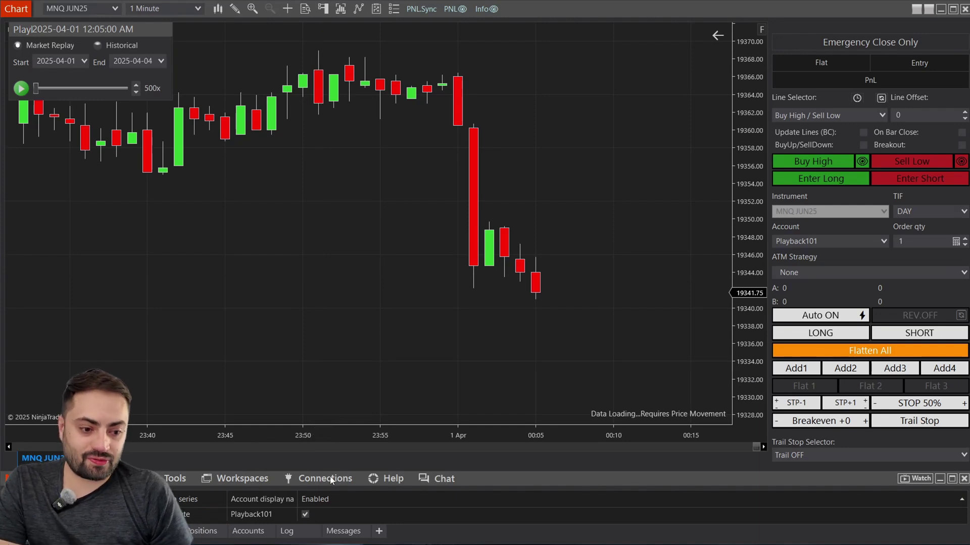
- Disable the running strategy and open the PredatorXOrderEntry settings from the chart's Strategies menu
{"action": "left_click", "coordinate": [305, 515]}
{"action": "right_click", "coordinate": [323, 313]}
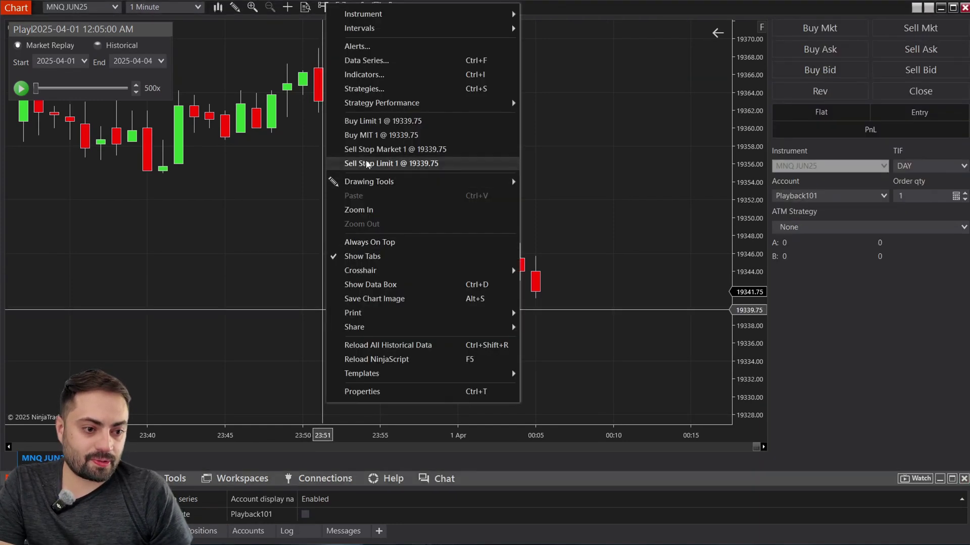
{"action": "left_click", "coordinate": [349, 88]}
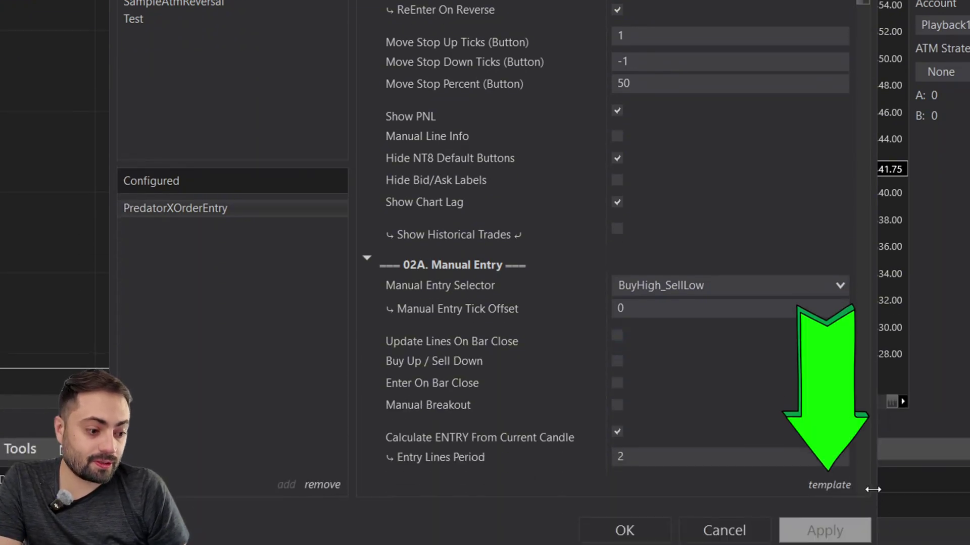
- Keep HighLow_Stop as the stop loss type and enable a second profit target
{"action": "mouse_move", "coordinate": [835, 496]}
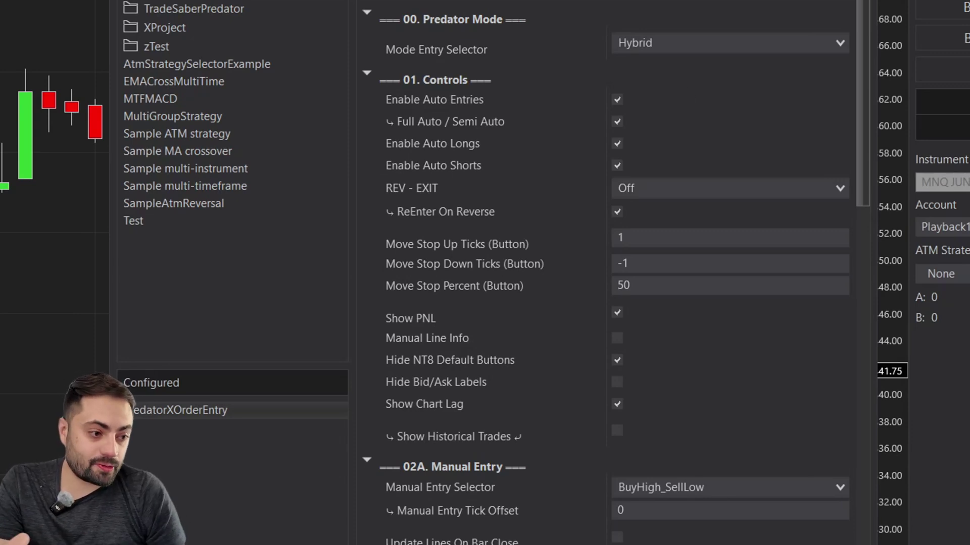
{"action": "left_click_drag", "start_coordinate": [862, 102], "coordinate": [898, 385]}
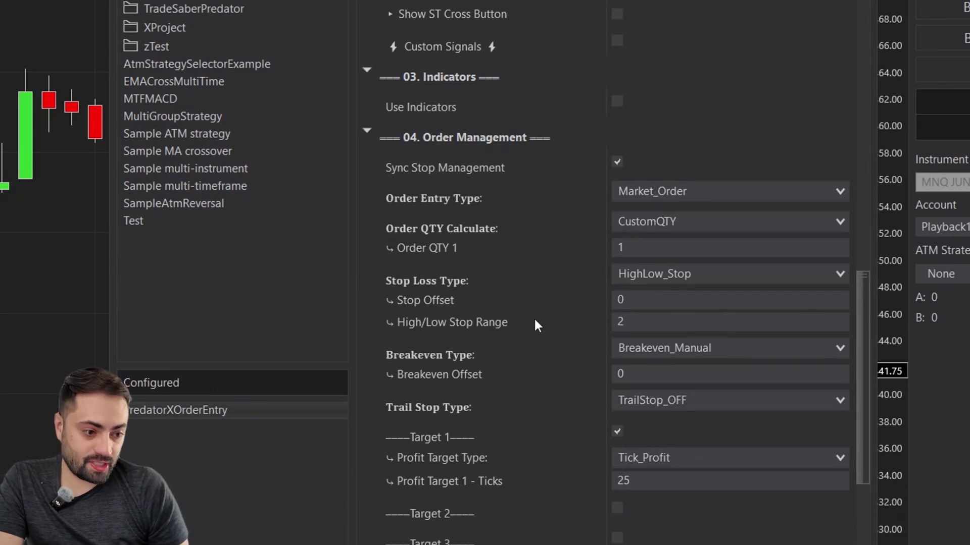
{"action": "left_click", "coordinate": [650, 274]}
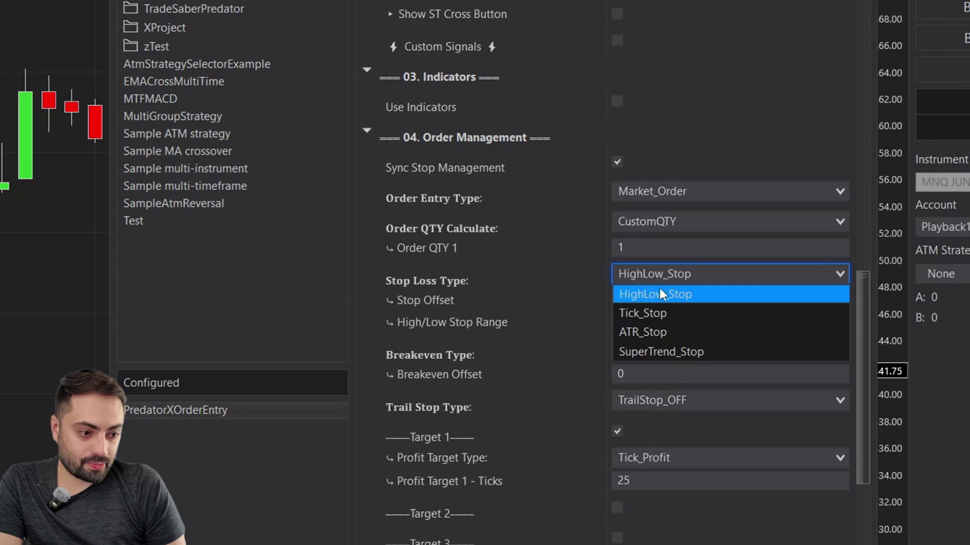
{"action": "left_click", "coordinate": [650, 294]}
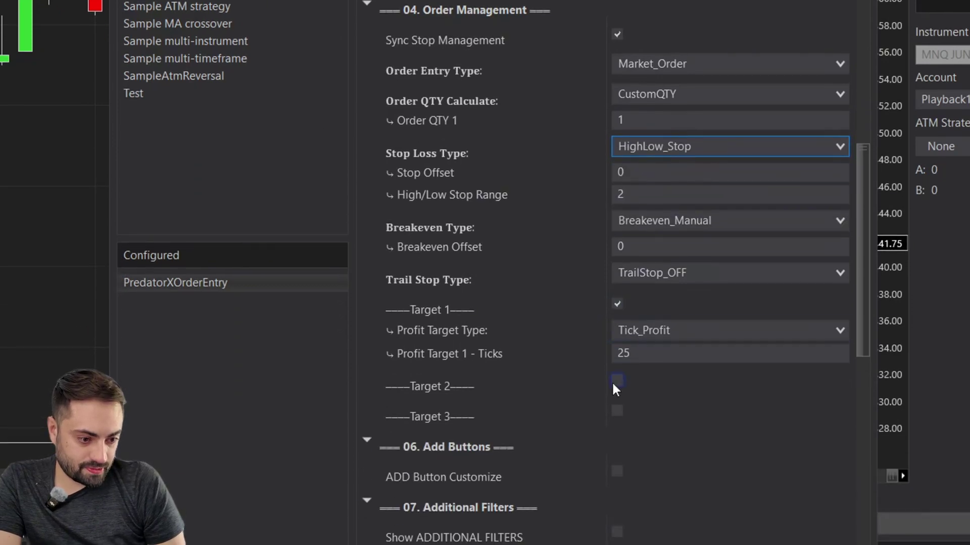
{"action": "left_click", "coordinate": [617, 381]}
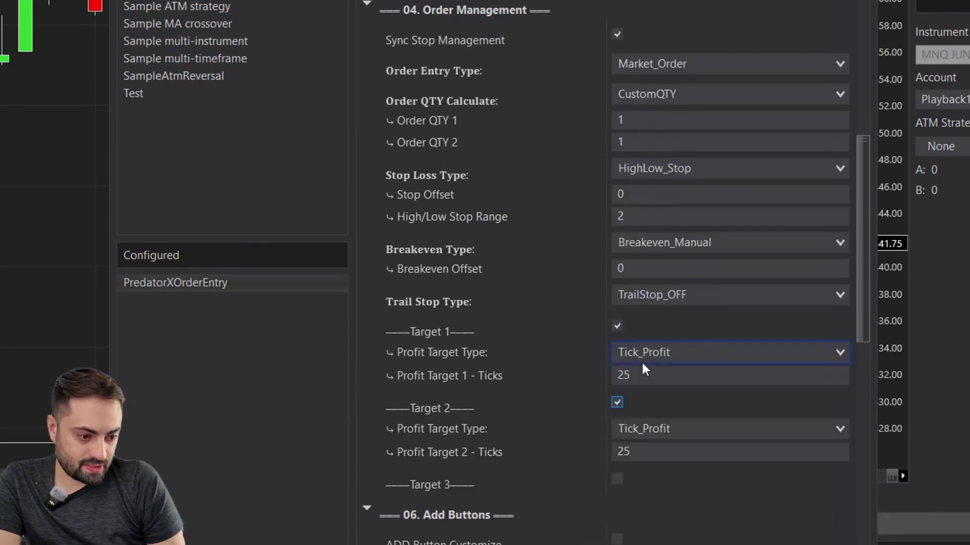
- Set Target 1 and Target 2 profit target types to RR_Profit, at 1R and 2R
{"action": "left_click", "coordinate": [647, 352]}
{"action": "left_click", "coordinate": [656, 394]}
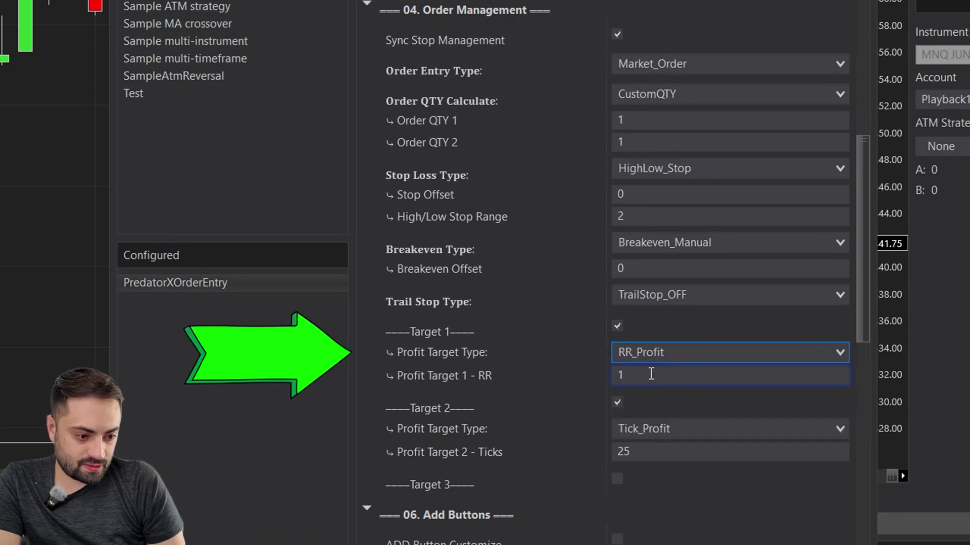
{"action": "left_click", "coordinate": [647, 428]}
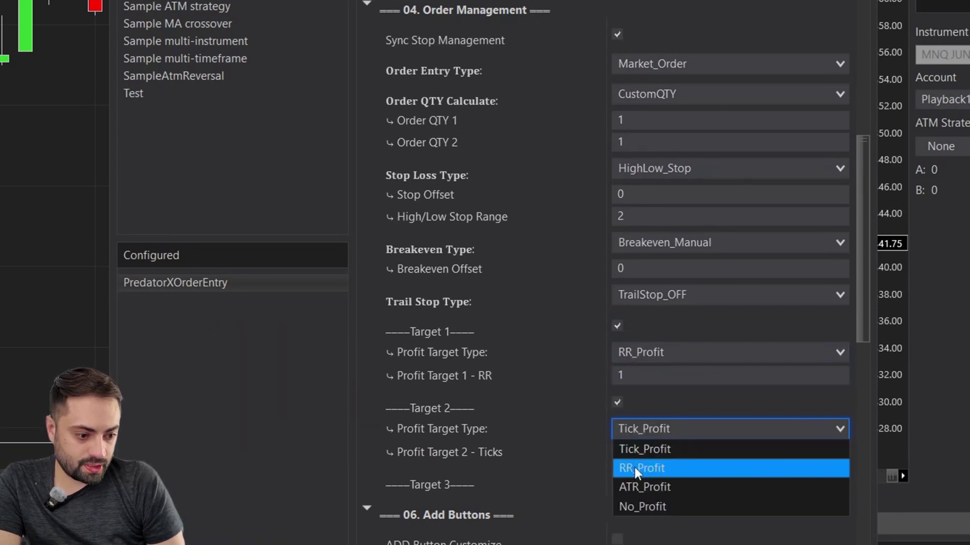
{"action": "left_click", "coordinate": [634, 466]}
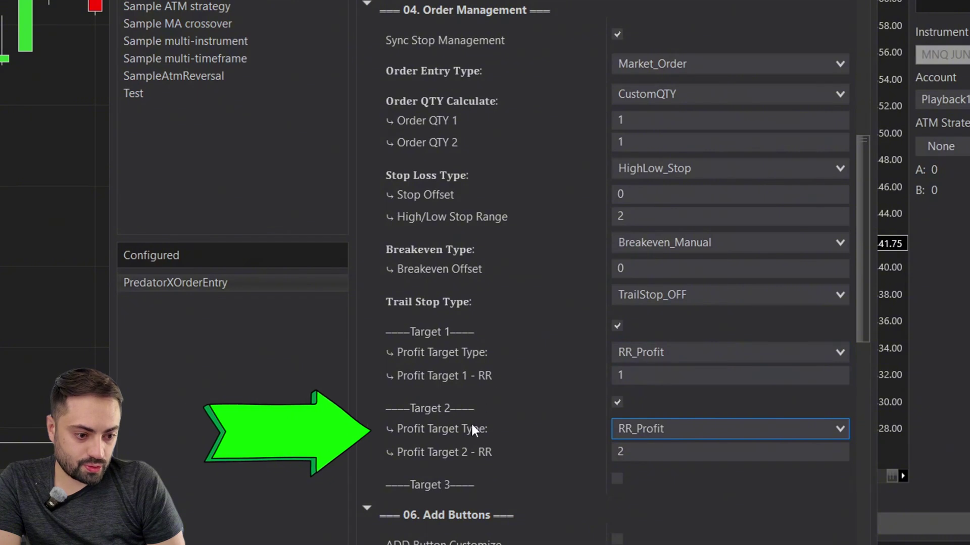
{"action": "left_click", "coordinate": [455, 408]}
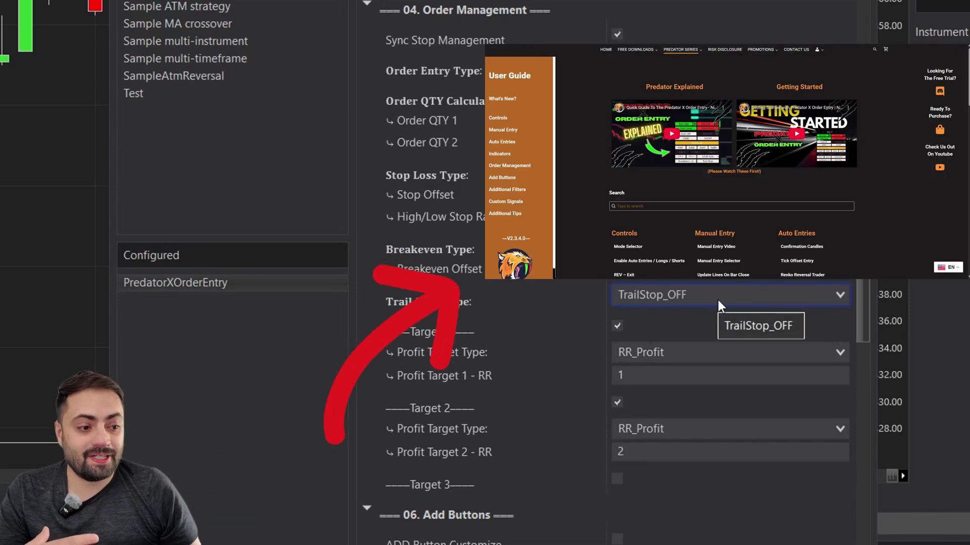
{"action": "left_click", "coordinate": [456, 72]}
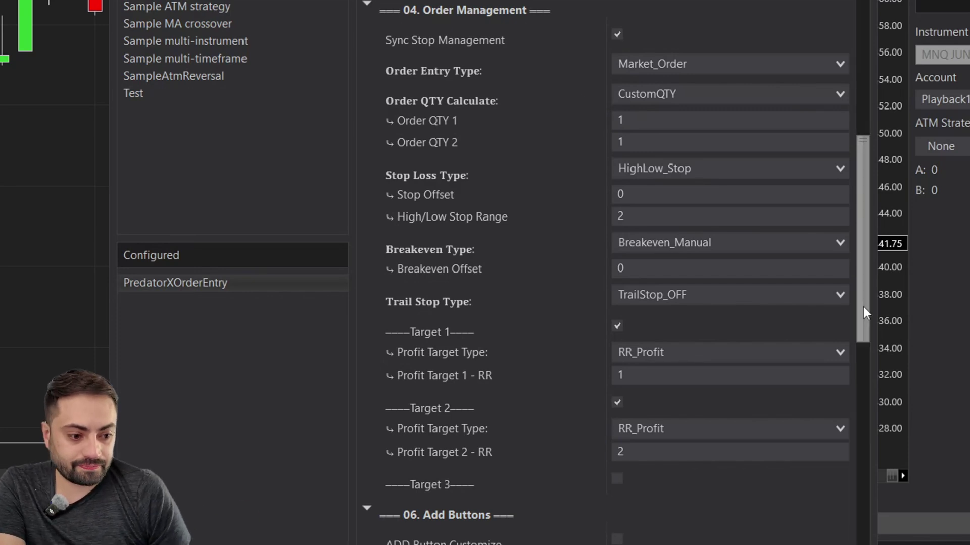
- Keep Order fill resolution at Standard (Fastest) and apply the PredatorXOrderEntry strategy
{"action": "scroll", "coordinate": [863, 307], "scroll_direction": "down", "scroll_amount": 10}
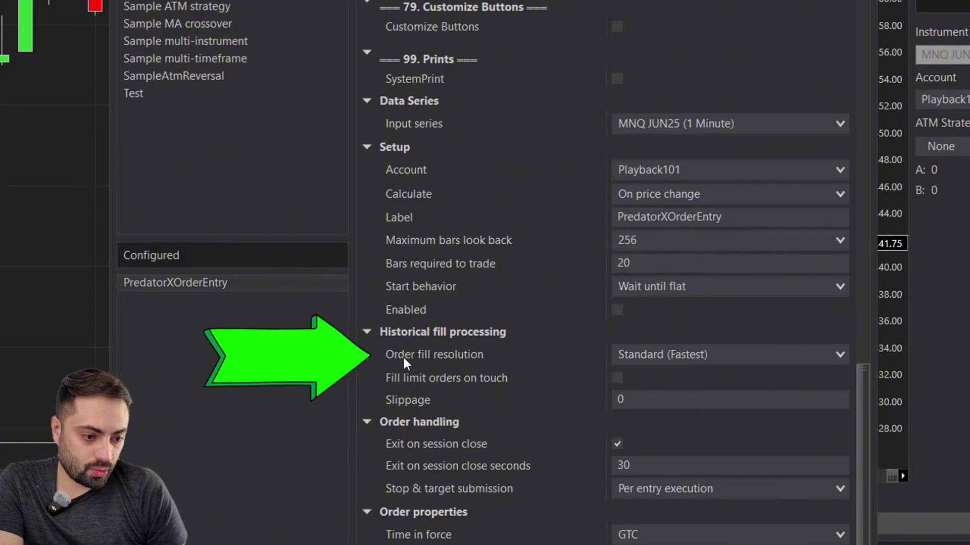
{"action": "left_click", "coordinate": [675, 371]}
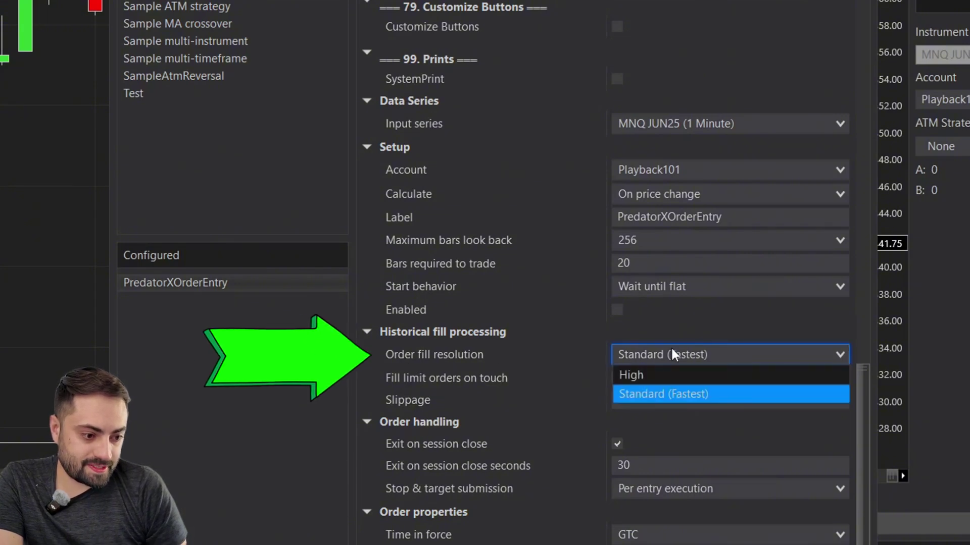
{"action": "left_click", "coordinate": [652, 396]}
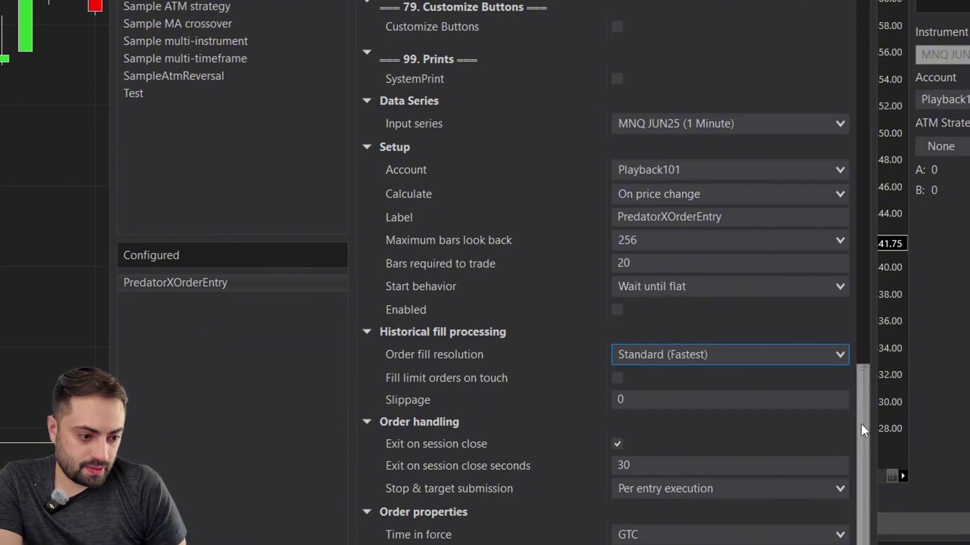
{"action": "left_click_drag", "start_coordinate": [862, 424], "coordinate": [853, 11]}
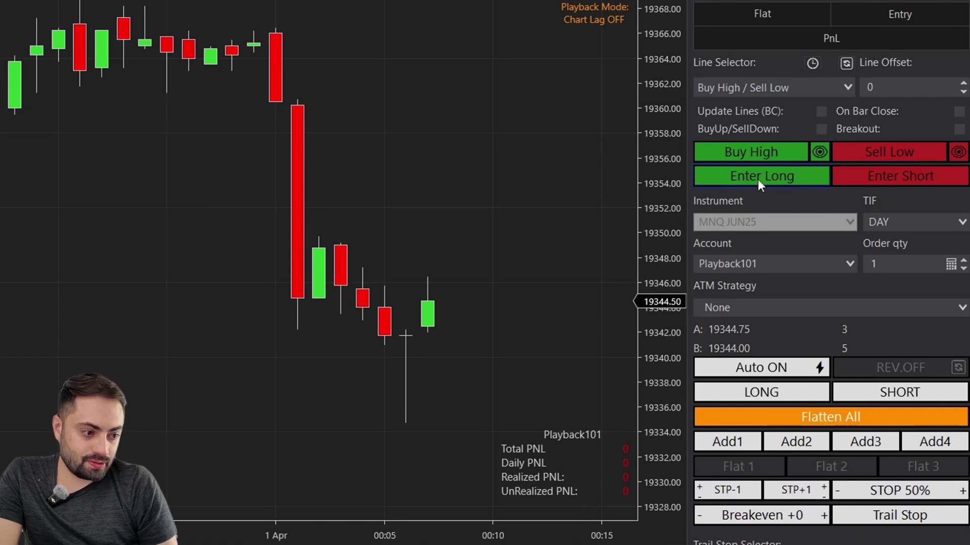
- Enter a market long, flatten it, and set the chart's Plot executions to Do not plot
{"action": "left_click", "coordinate": [780, 178]}
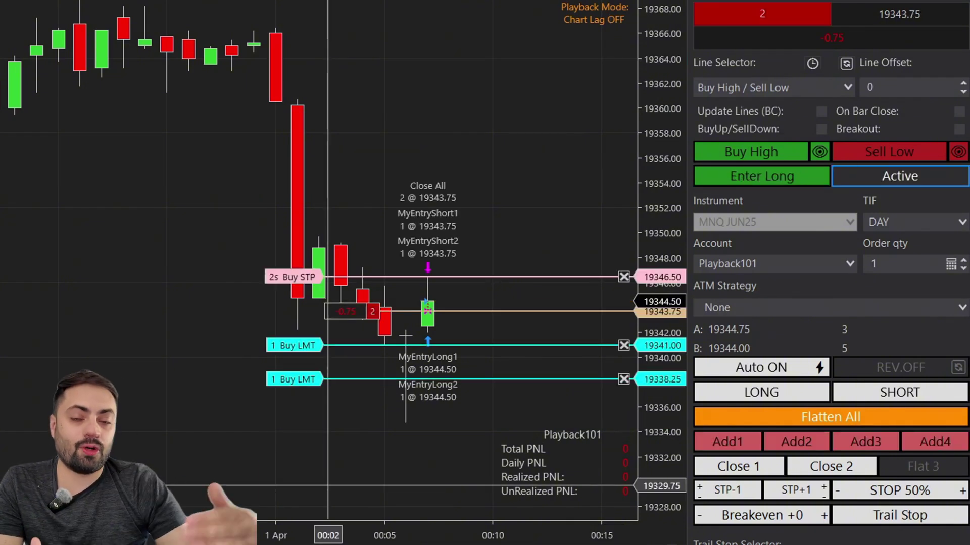
{"action": "left_click", "coordinate": [830, 417]}
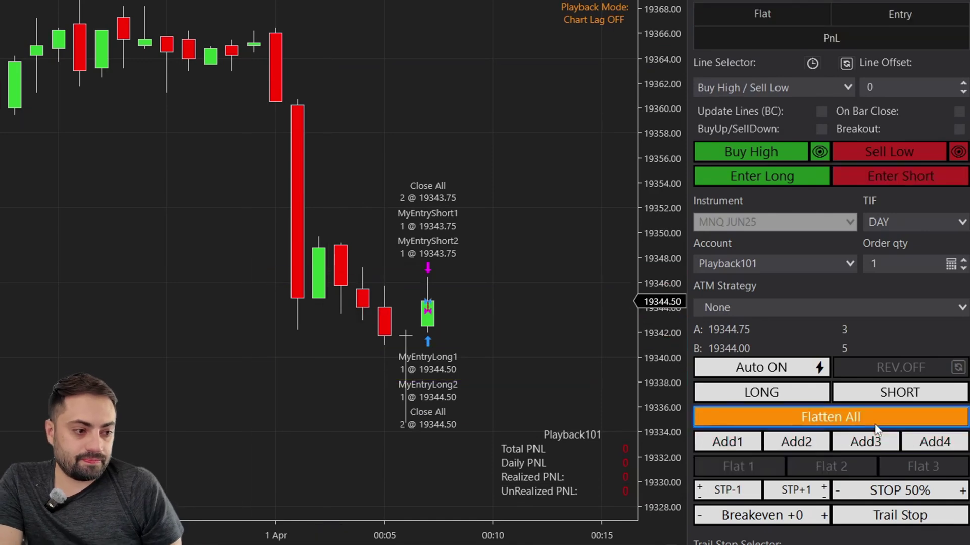
{"action": "left_click", "coordinate": [349, 426]}
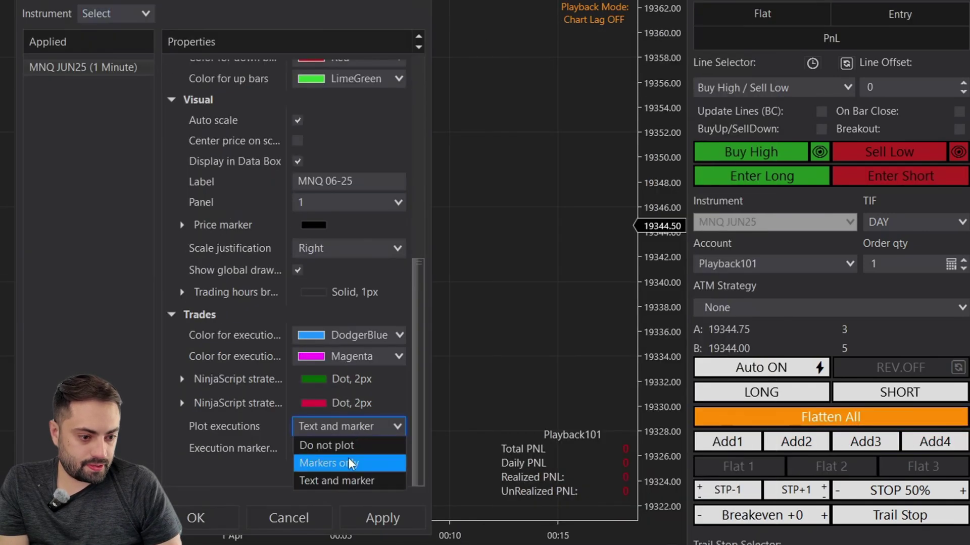
{"action": "left_click", "coordinate": [326, 445]}
{"action": "left_click", "coordinate": [382, 518]}
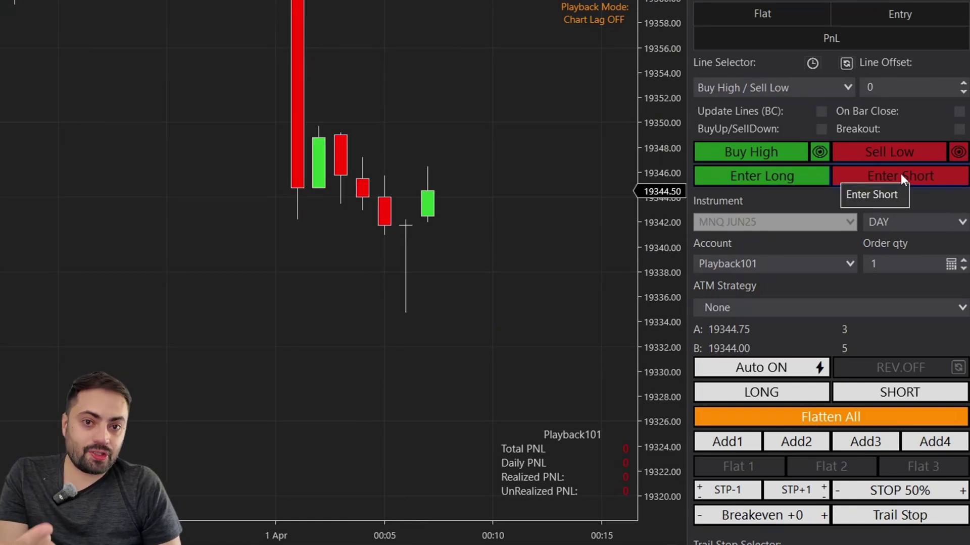
- Preview the Buy High long entry and stop lines, keeping Buy High / Sell Low placement, and lower the stop to 19323.50
{"action": "left_click", "coordinate": [821, 151]}
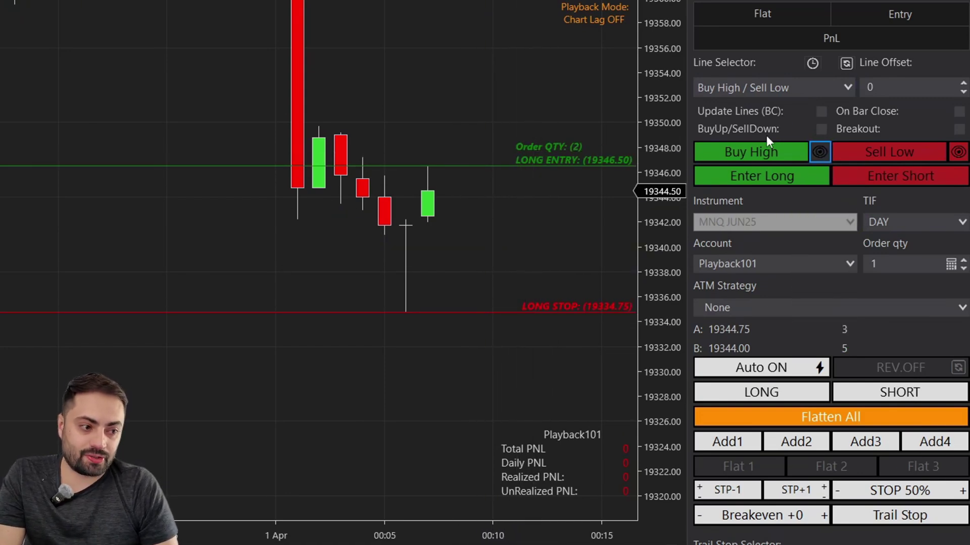
{"action": "left_click", "coordinate": [828, 95]}
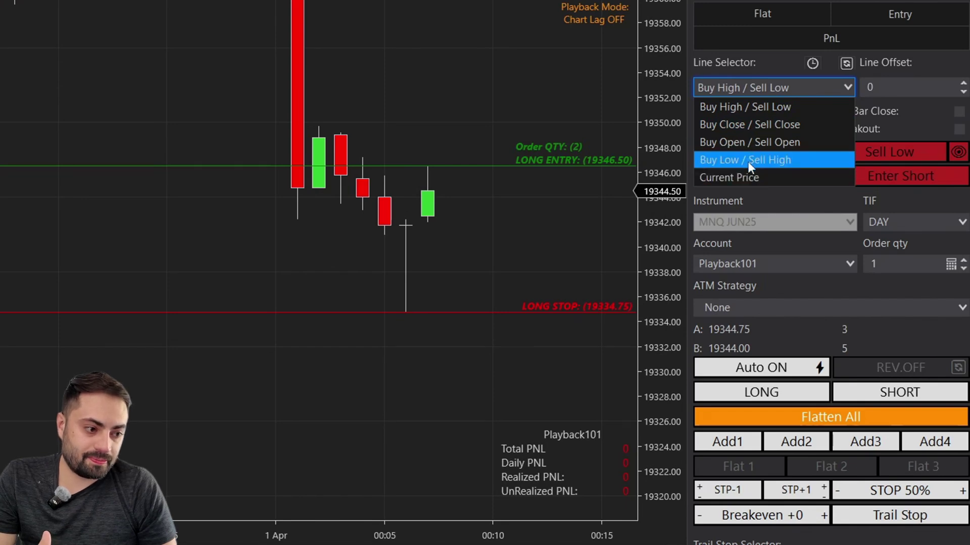
{"action": "left_click", "coordinate": [479, 108]}
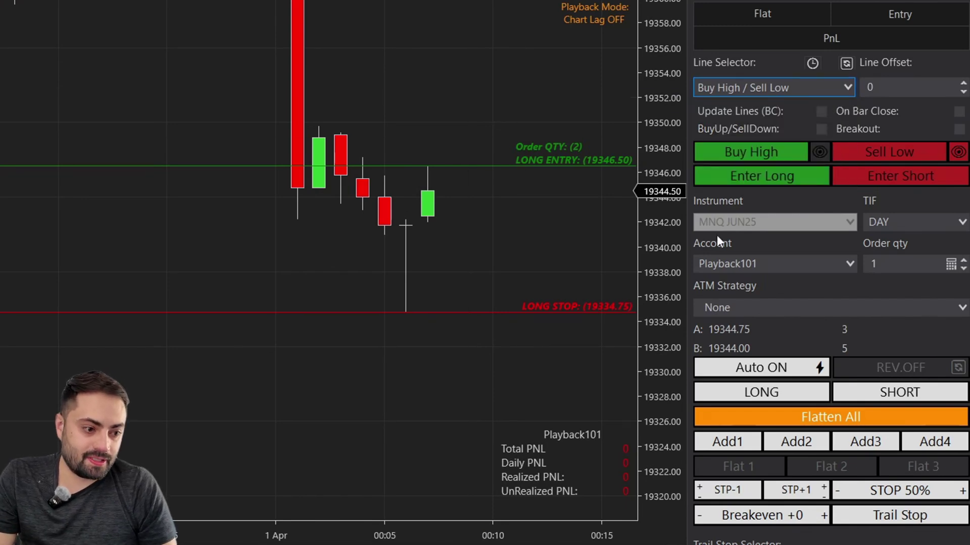
{"action": "left_click_drag", "start_coordinate": [513, 306], "coordinate": [502, 352]}
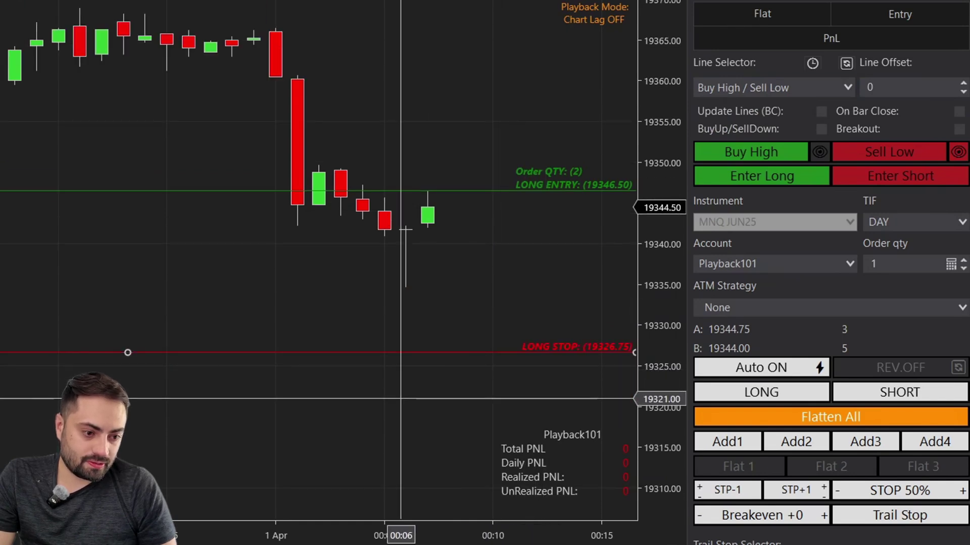
{"action": "left_click_drag", "start_coordinate": [237, 349], "coordinate": [260, 379]}
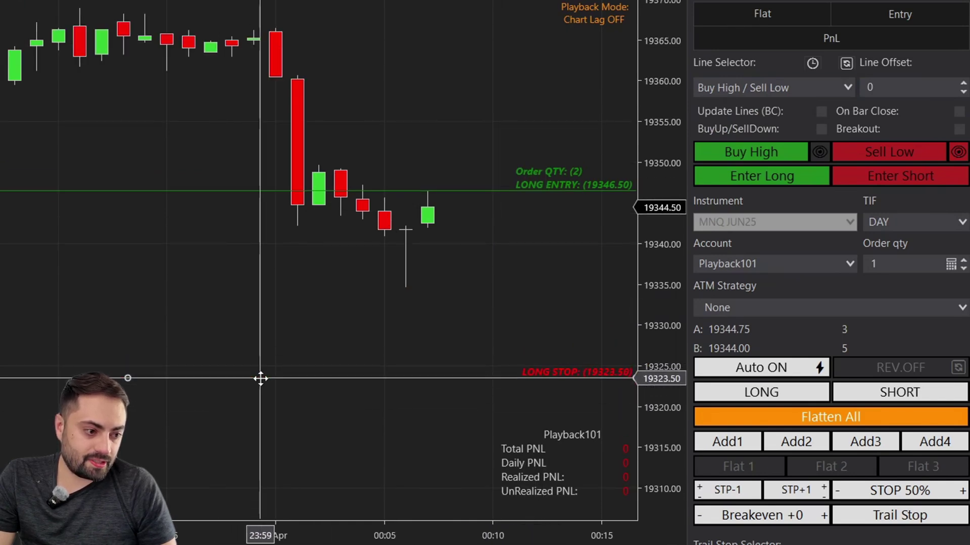
- Go long 2 contracts at market, then flatten the position and re-show the long entry and stop lines
{"action": "left_click", "coordinate": [769, 175]}
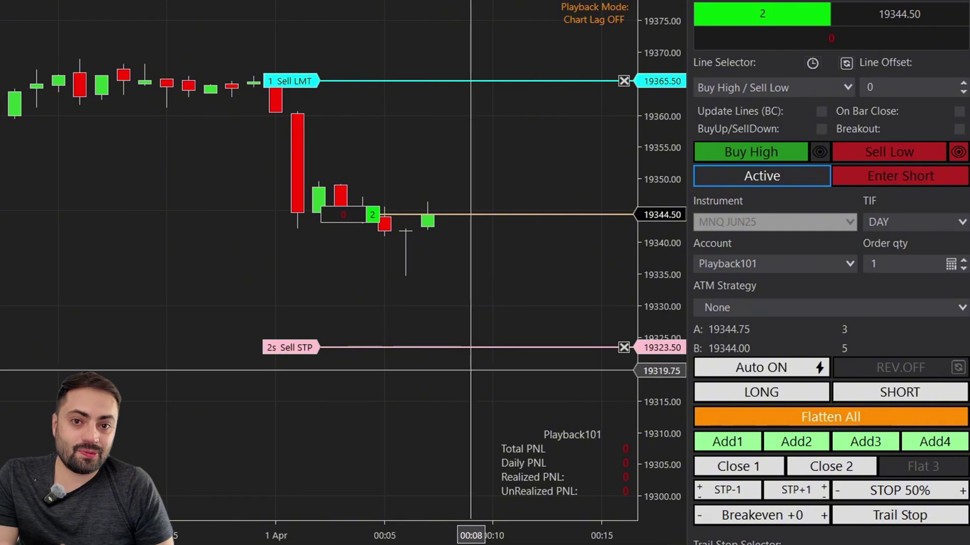
{"action": "left_click_drag", "start_coordinate": [668, 35], "coordinate": [668, 70]}
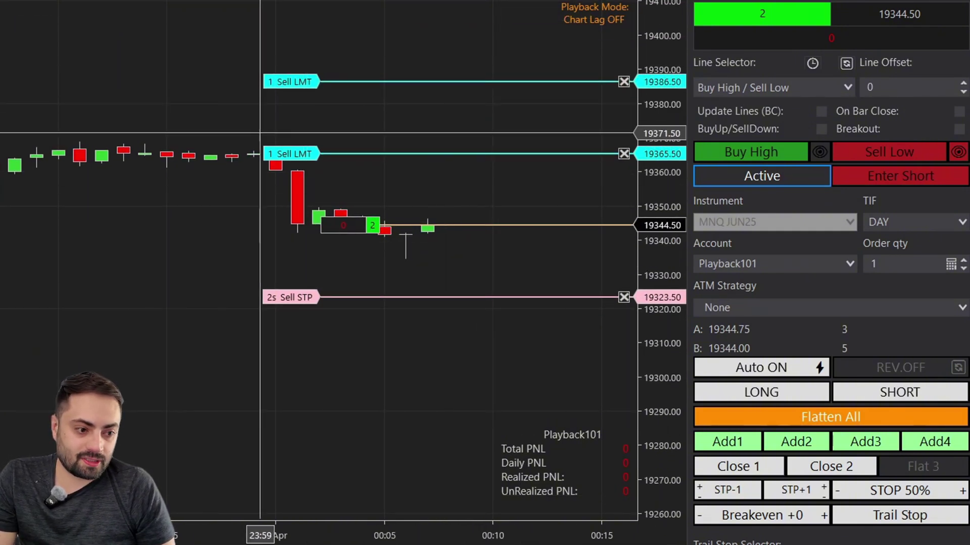
{"action": "left_click", "coordinate": [833, 426]}
{"action": "left_click", "coordinate": [814, 156]}
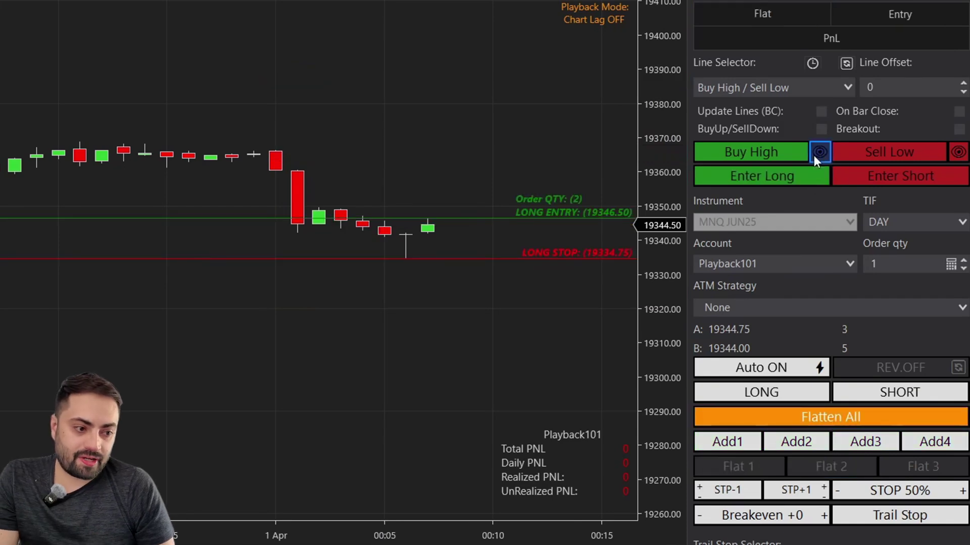
- Arm a Buy High entry at 19346.50 for 2 contracts, with a 19358.25 target and 19334.75 stop
{"action": "left_click", "coordinate": [753, 153]}
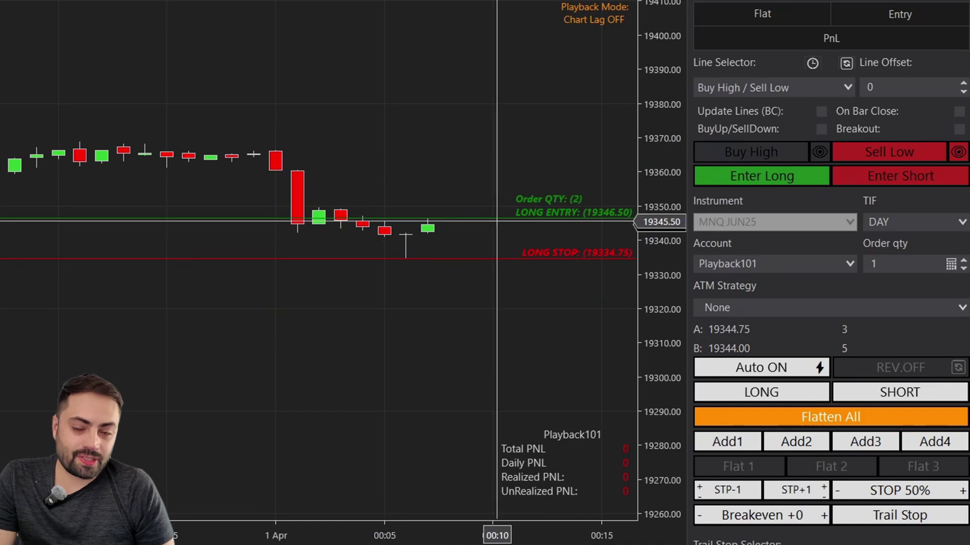
{"action": "left_click_drag", "start_coordinate": [648, 316], "coordinate": [649, 168]}
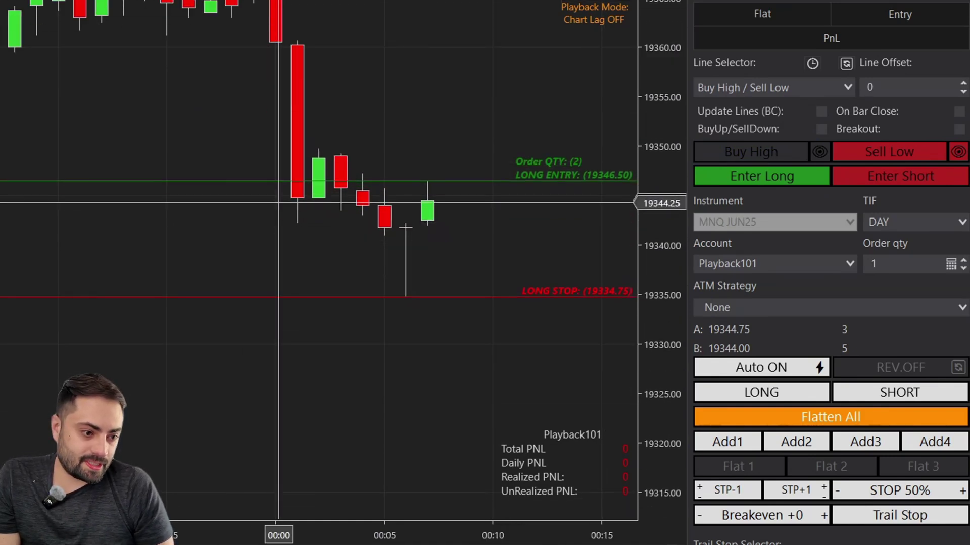
{"action": "left_click", "coordinate": [426, 181]}
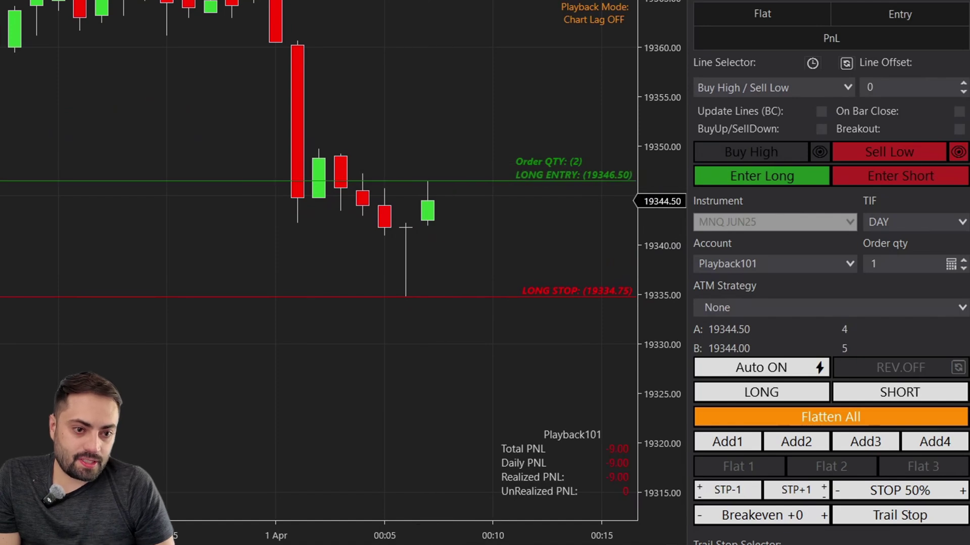